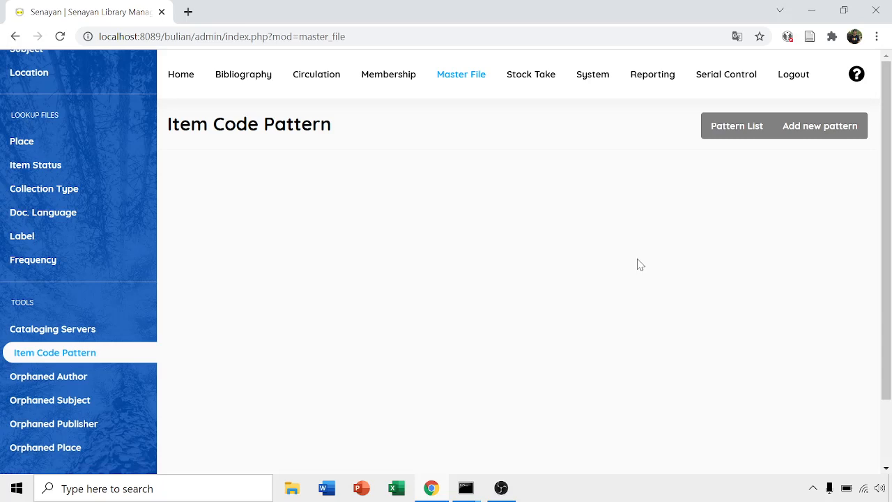
Open the form for adding a new item code pattern in the master file
left_click(478, 76)
scroll(59, 358, "down", 4)
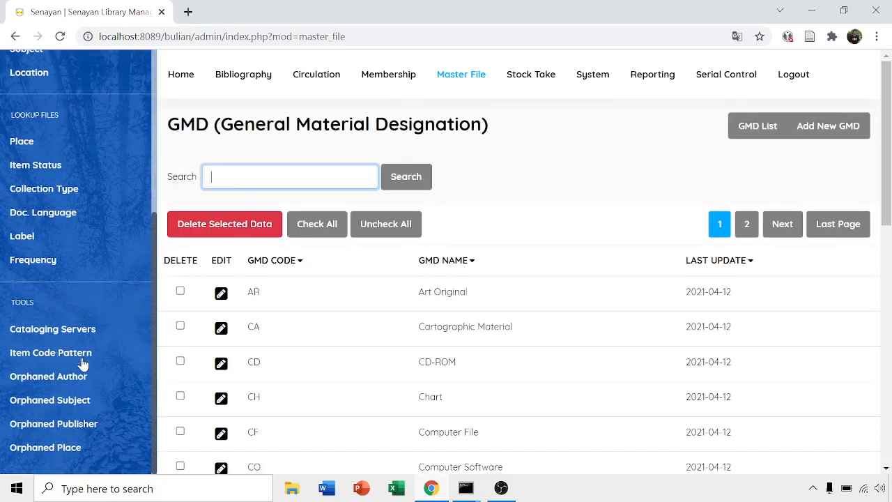
left_click(69, 353)
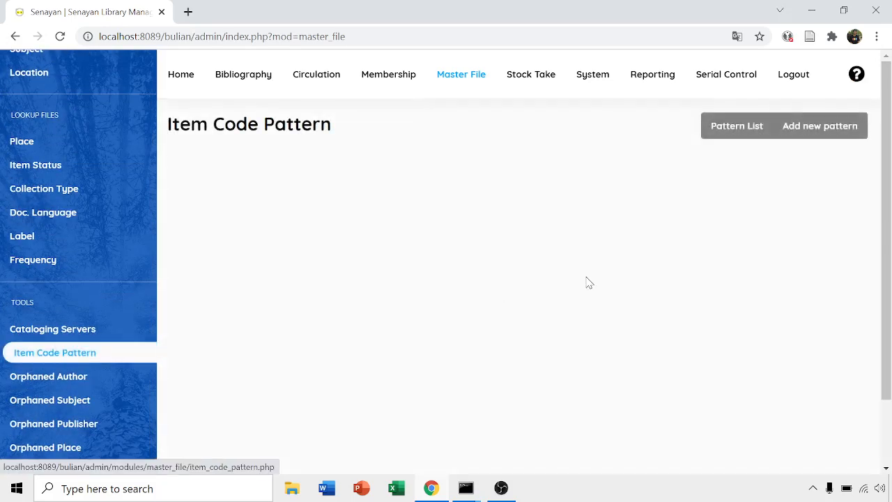
left_click(814, 130)
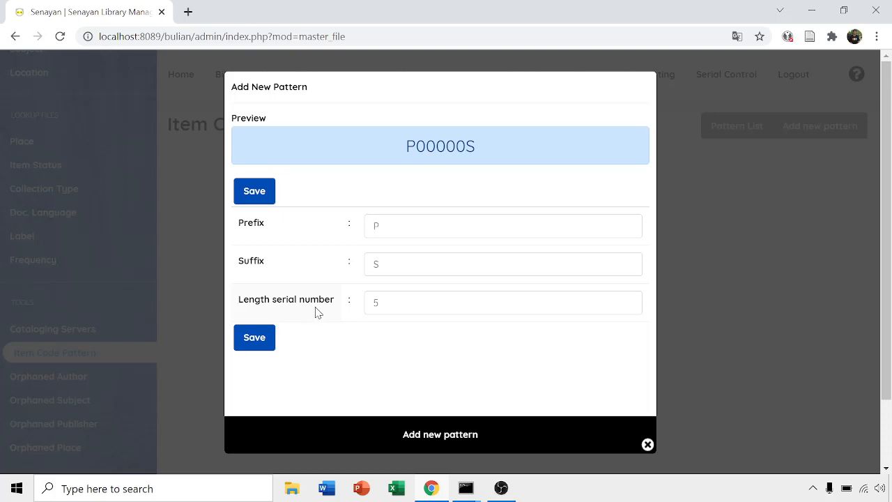
left_click(377, 226)
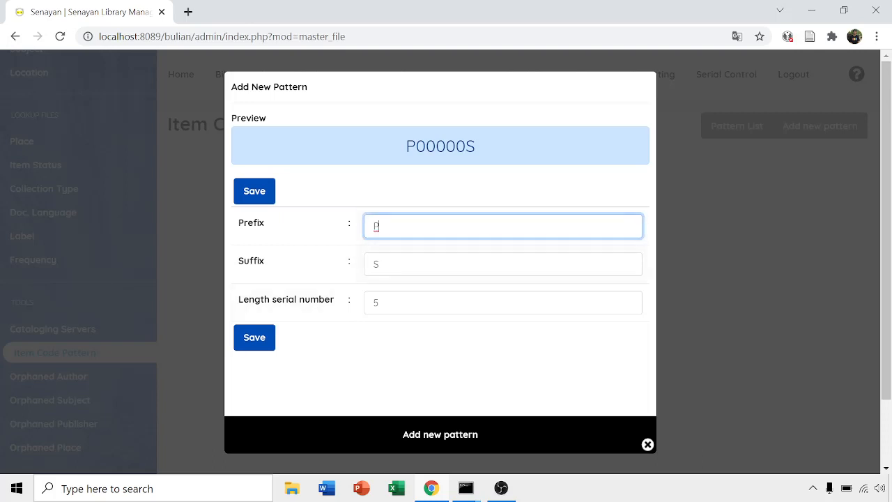
left_click(379, 264)
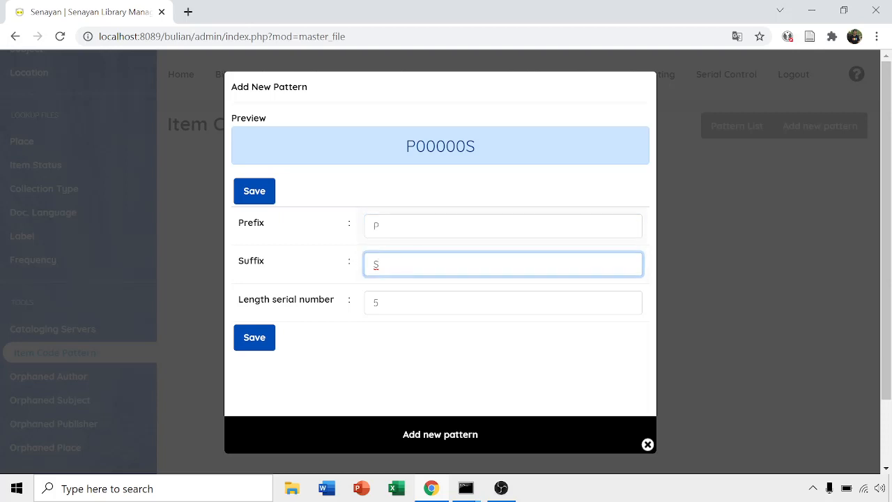
left_click(377, 226)
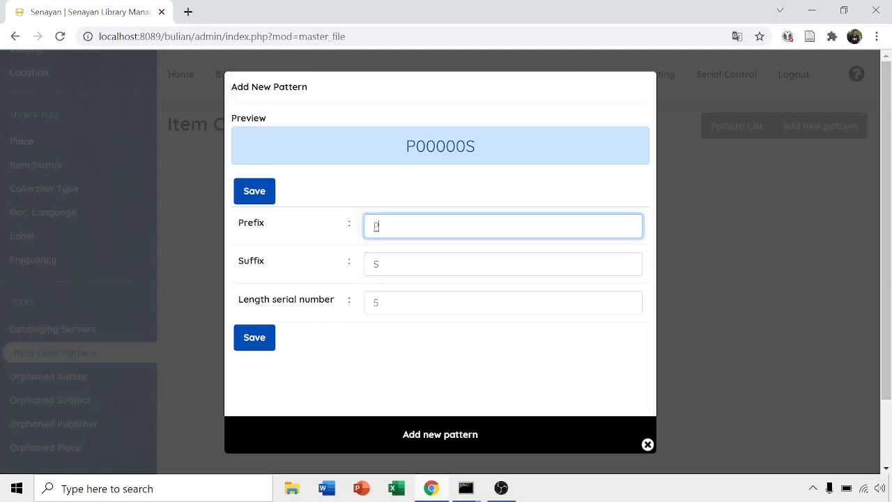
left_click(376, 263)
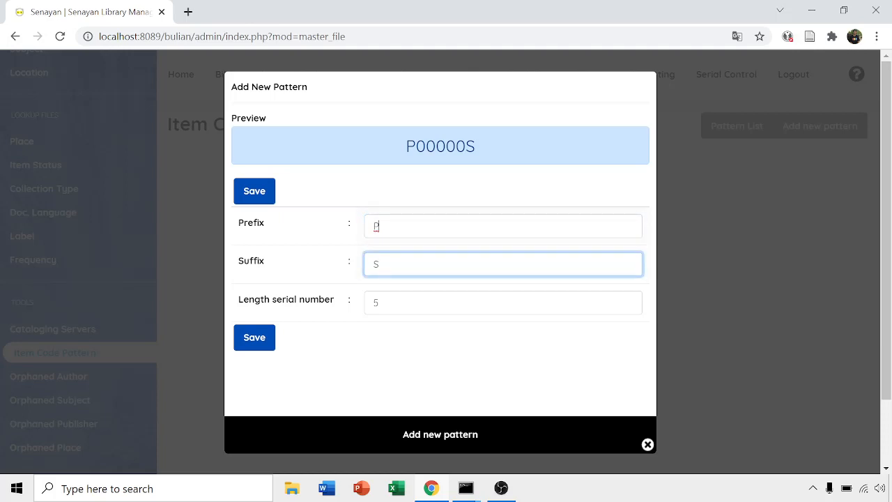
left_click(377, 226)
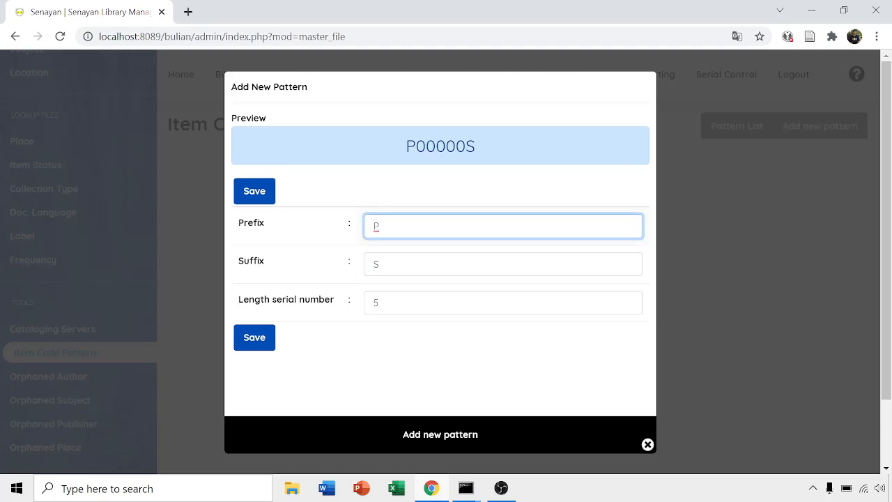
Try an item code pattern with the prefix UI and the suffix I
double_click(377, 225)
type("U")
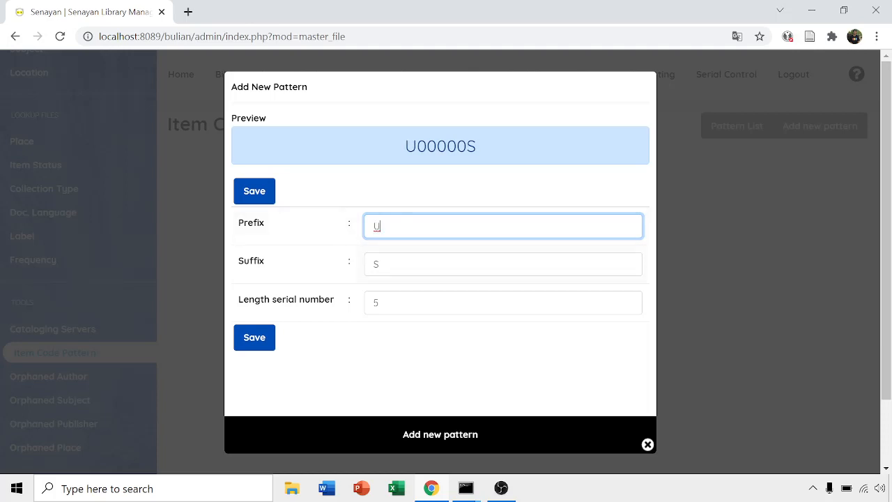
key("Tab")
type("I")
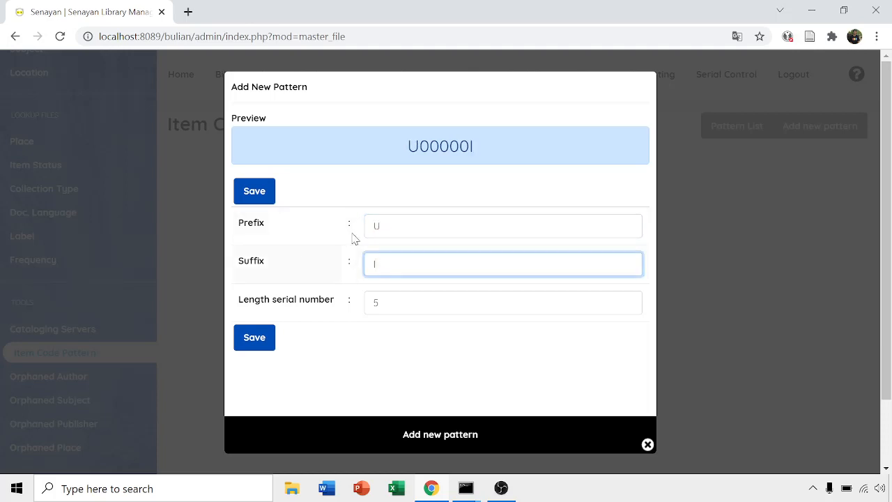
key("shift+Tab")
type("I")
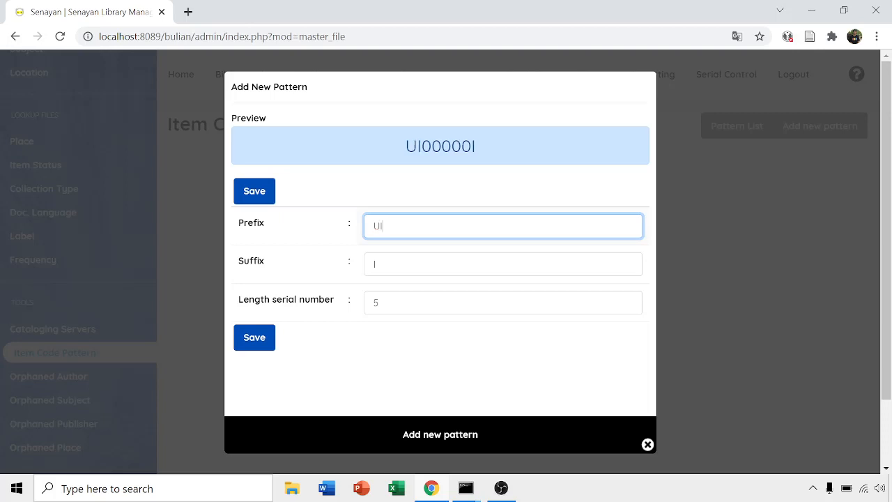
Change the pattern's prefix to UNP and clear its suffix
key("ctrl+a")
type("UNP")
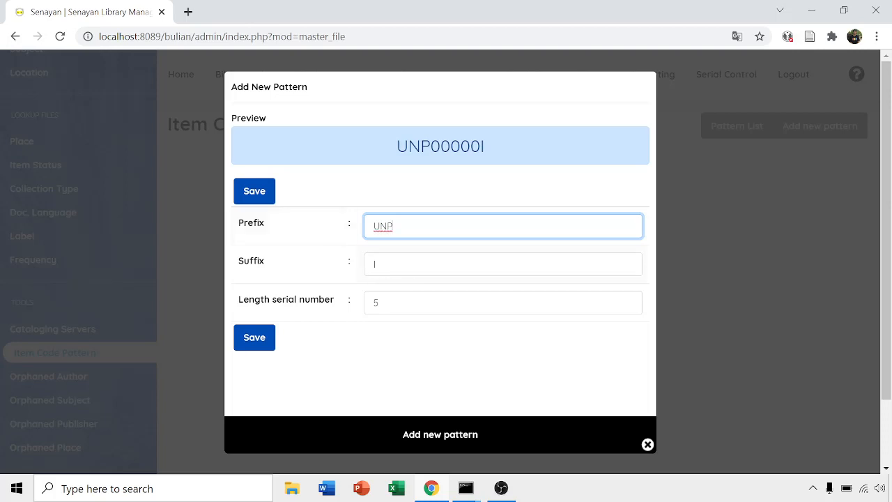
key("Tab")
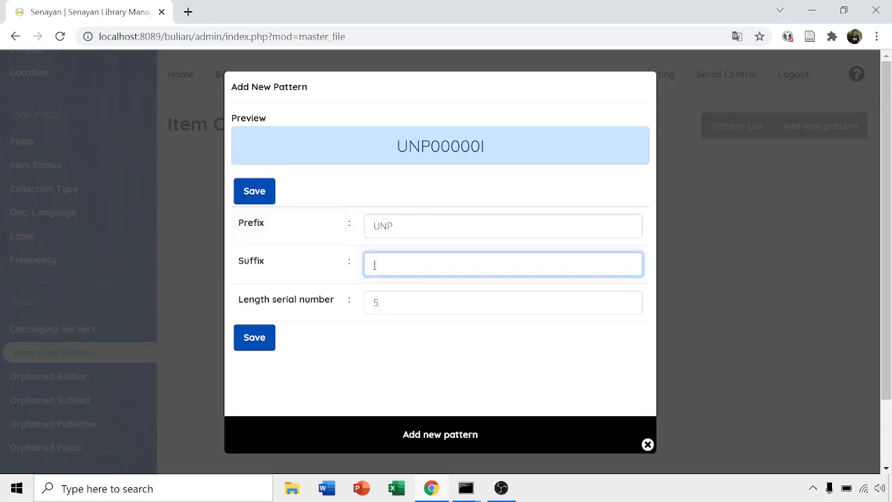
key("BackSpace")
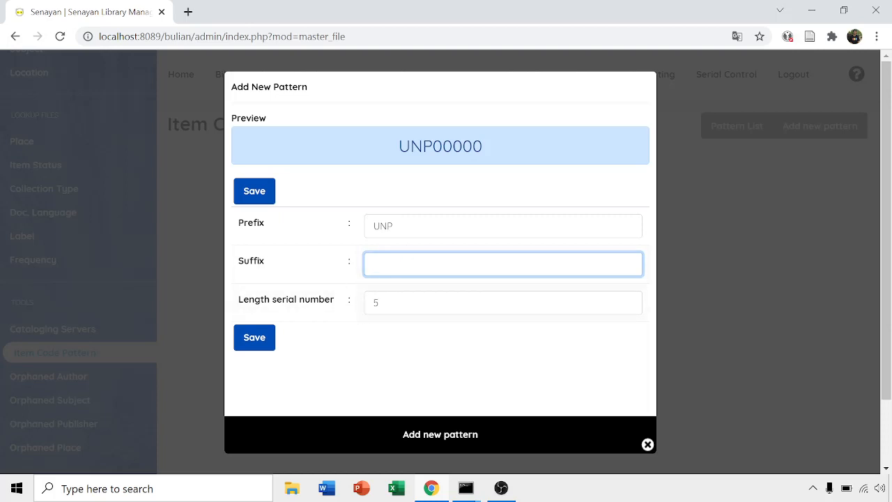
Try serial number lengths of 16, 13 and 5 for the UNP pattern
key("Tab")
type("16")
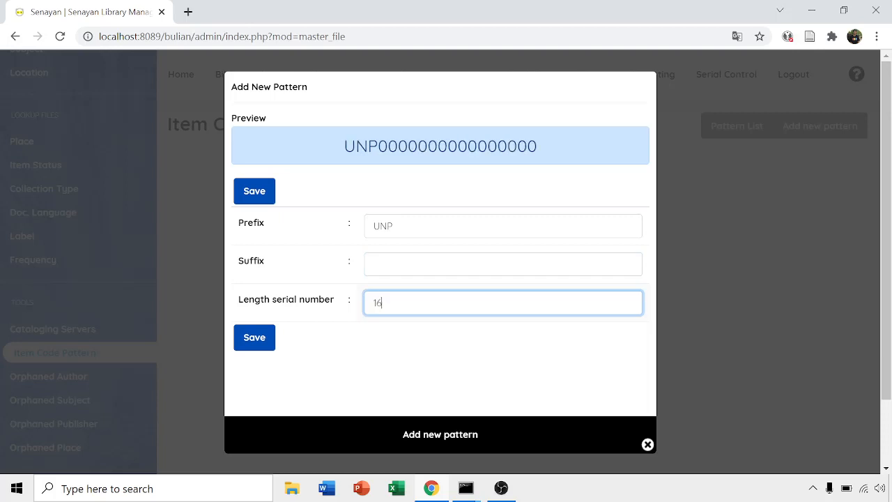
key("BackSpace")
type("3")
key("shift+Tab")
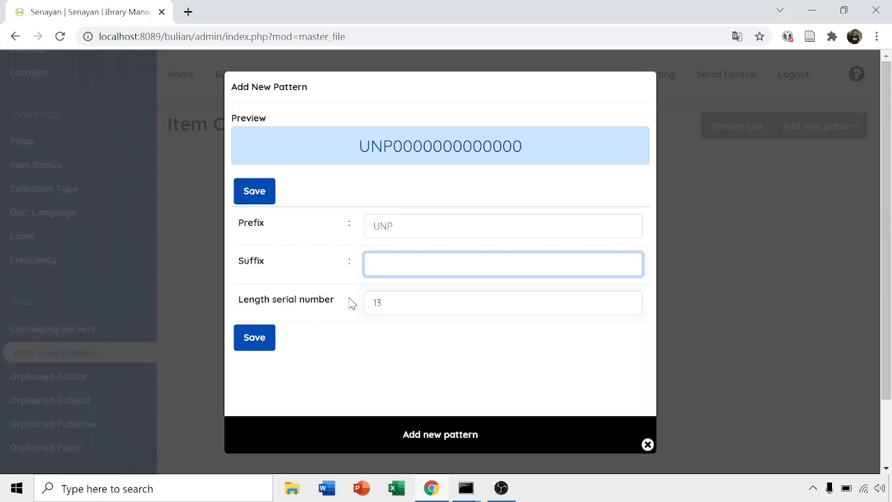
key("Tab")
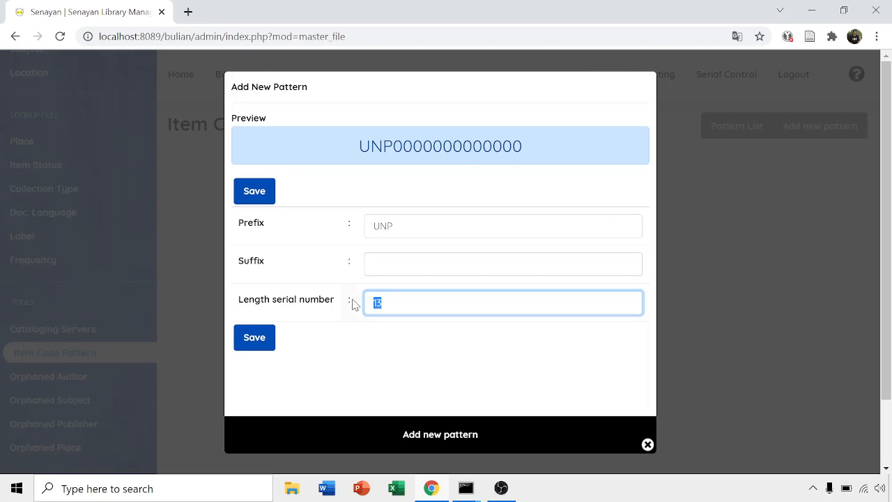
type("5")
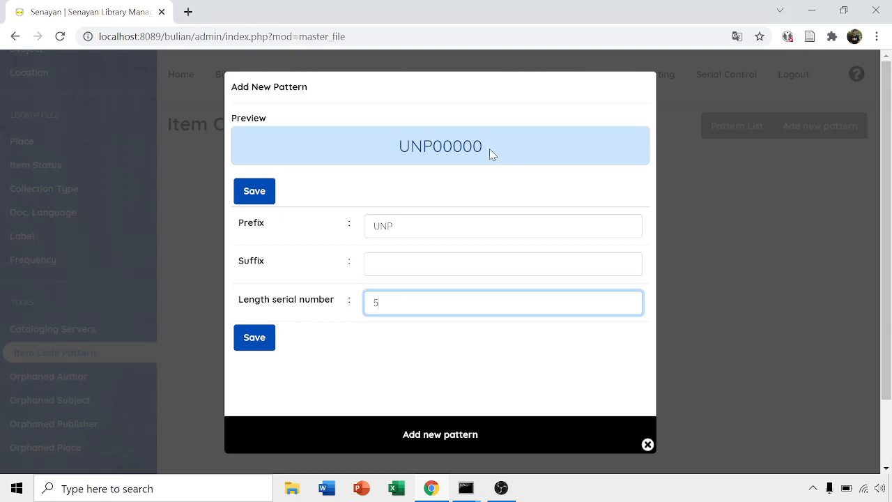
Try a serial number length of 6, then set the length back to 5
key("ctrl+a")
type("6")
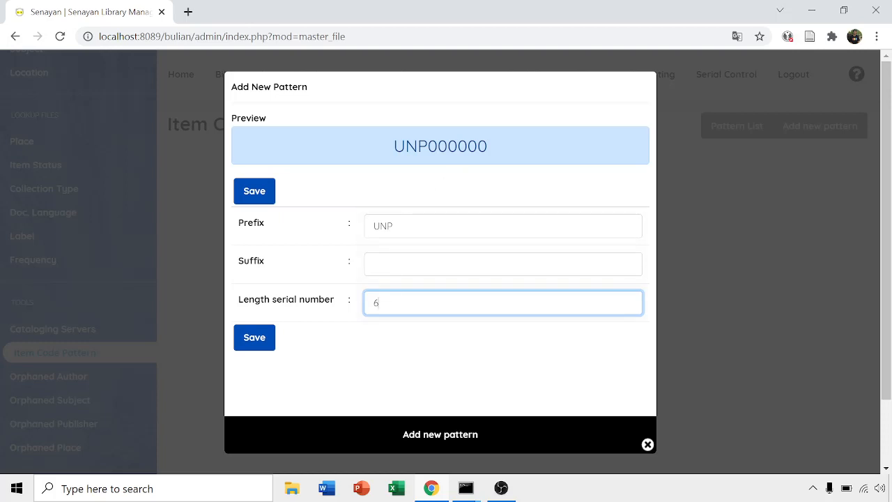
left_click_drag(385, 302, 348, 302)
left_click(383, 302)
key("BackSpace")
type("5")
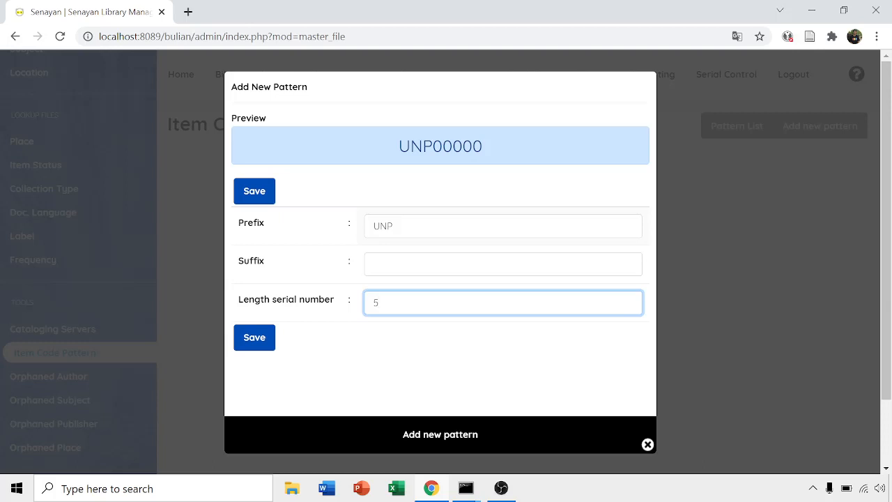
Set the prefix to A, the suffix to I and the serial number length to 3, and save the pattern
key("shift+Tab")
key("shift+Tab")
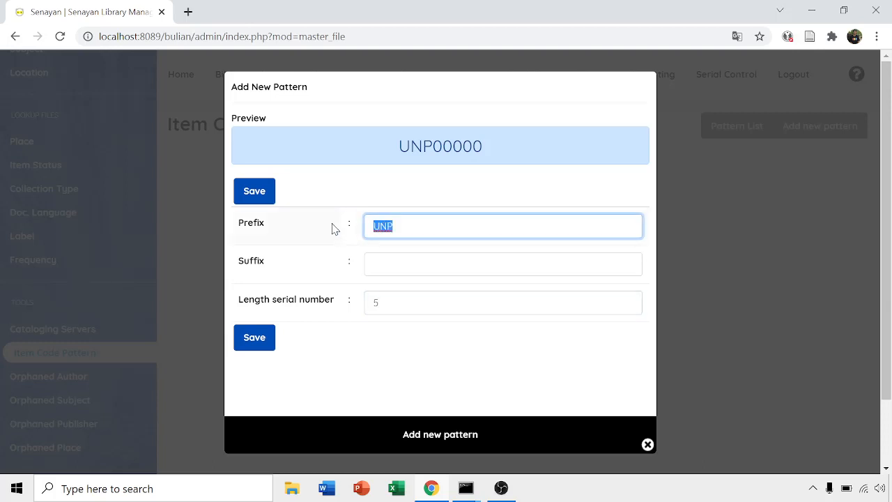
type("A")
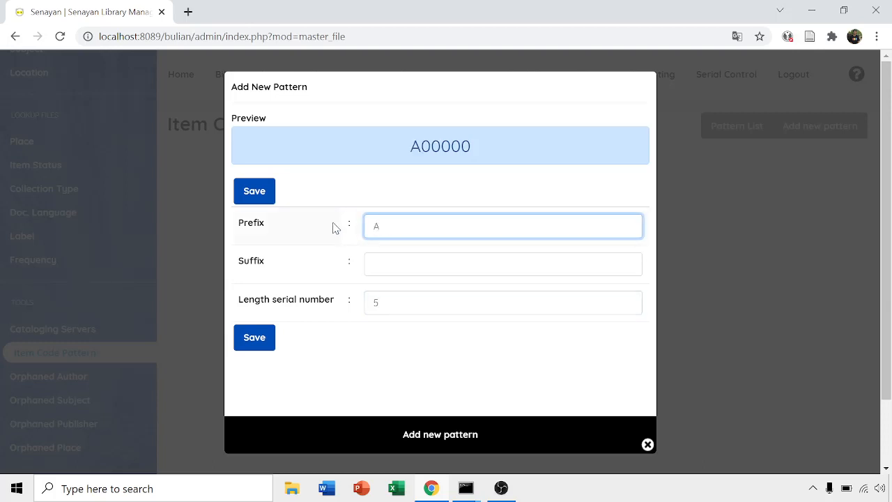
key("Tab")
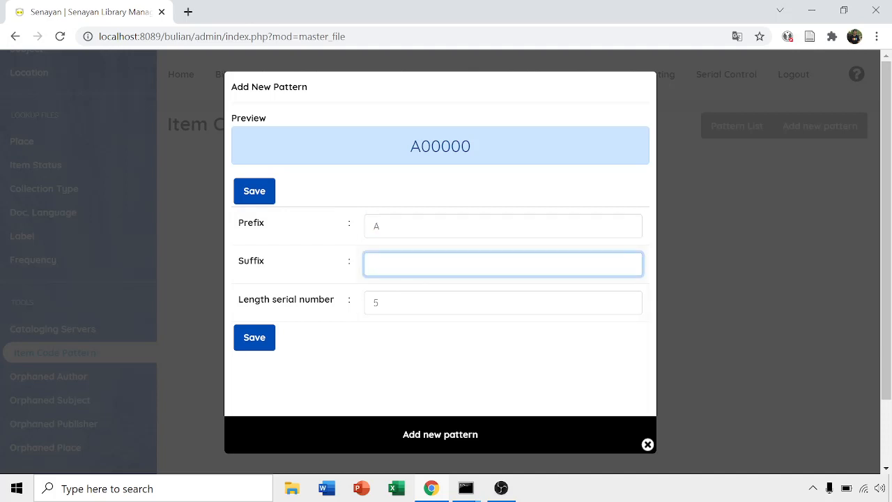
type("I")
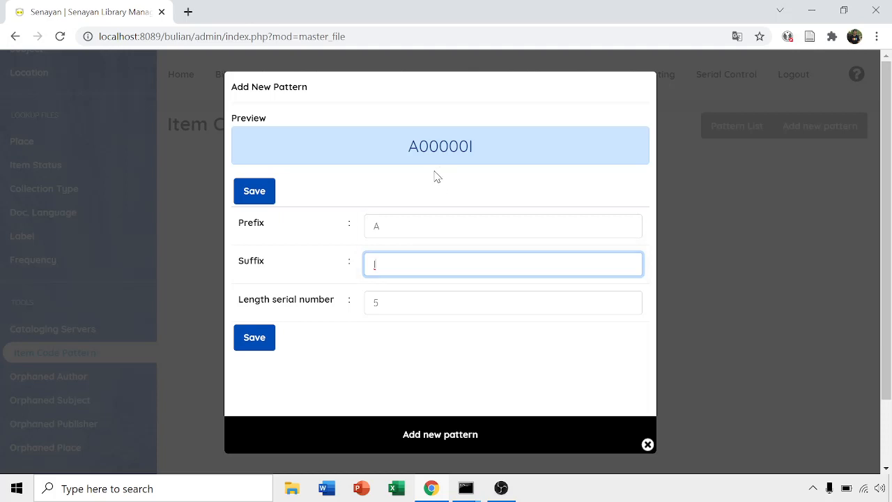
key("Tab")
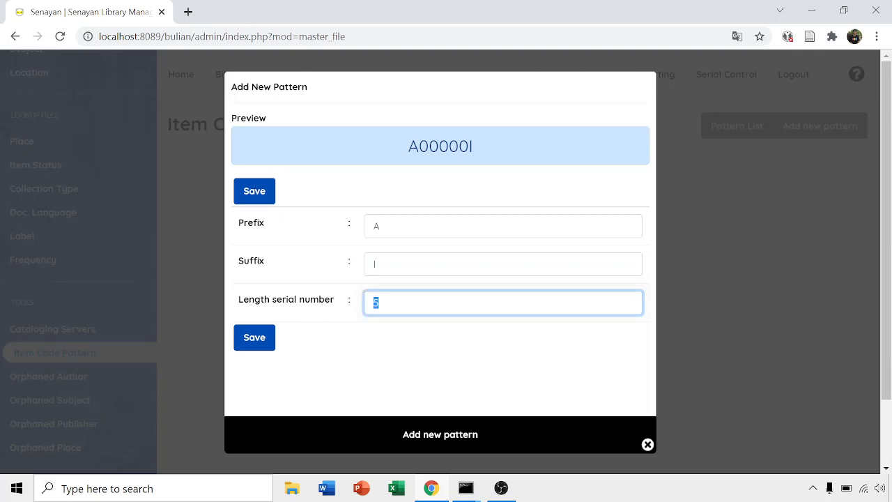
type("3")
left_click(249, 346)
left_click(570, 116)
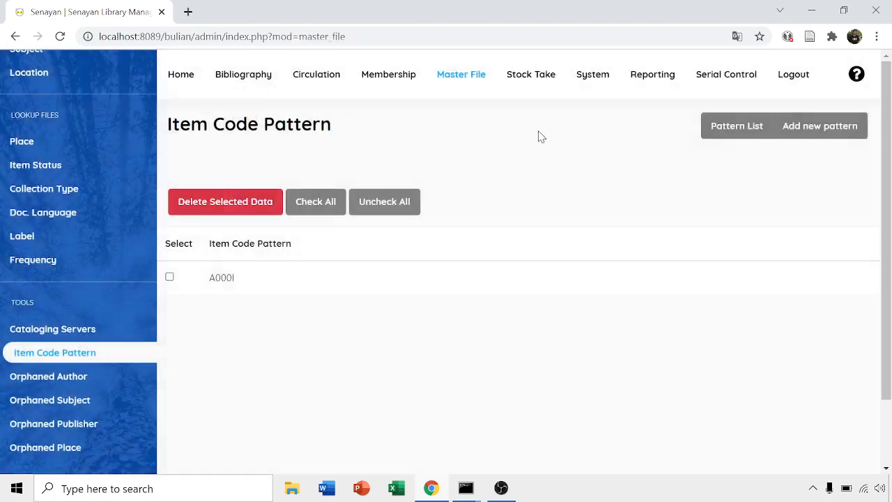
Open the bibliography record "Web application architecture : principles, protocols, and practices" for editing
left_click(237, 78)
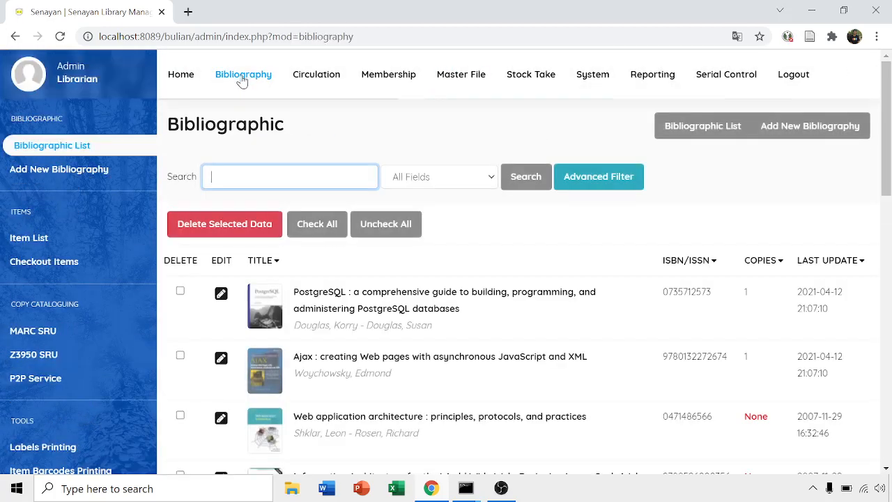
scroll(760, 279, "down", 2)
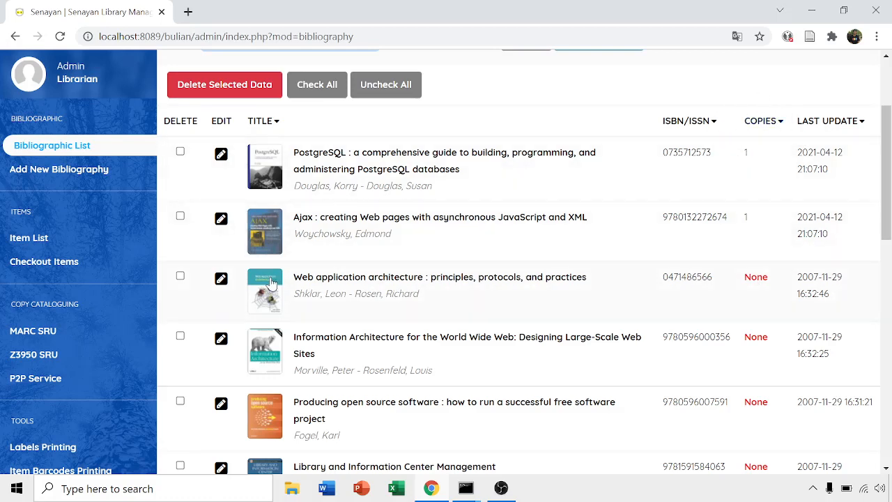
left_click(217, 287)
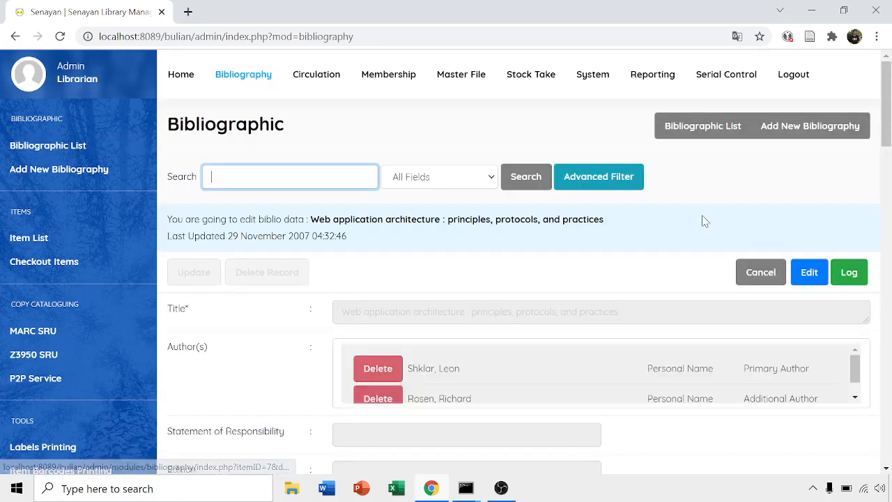
left_click(812, 273)
Choose pattern A000I with 10 total items in the record's item code batch generator and update the record
scroll(713, 277, "down", 5)
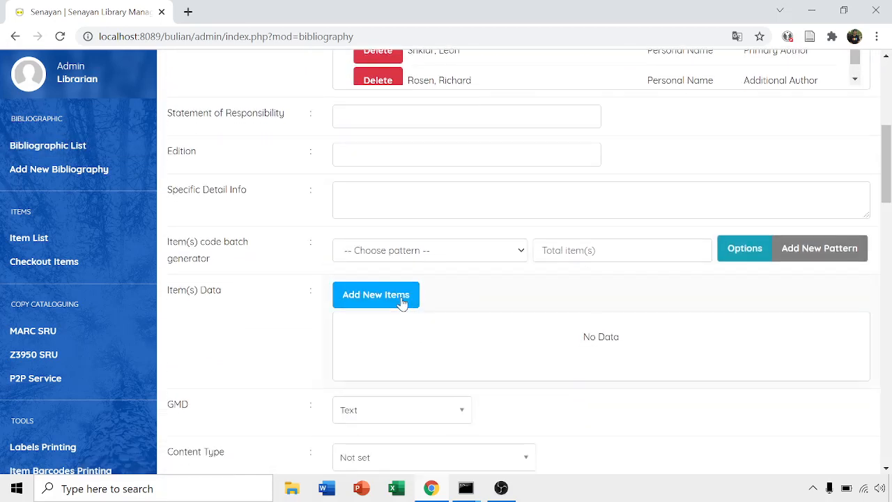
left_click(402, 303)
left_click(711, 444)
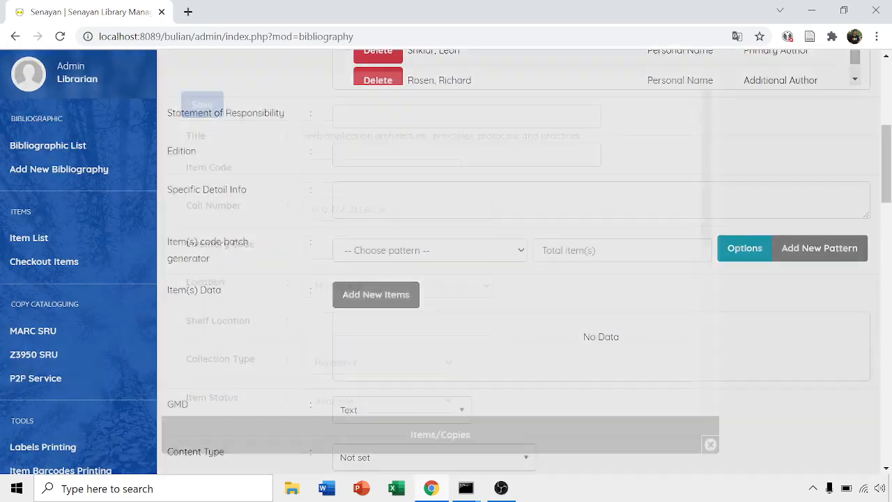
left_click(458, 252)
left_click(412, 280)
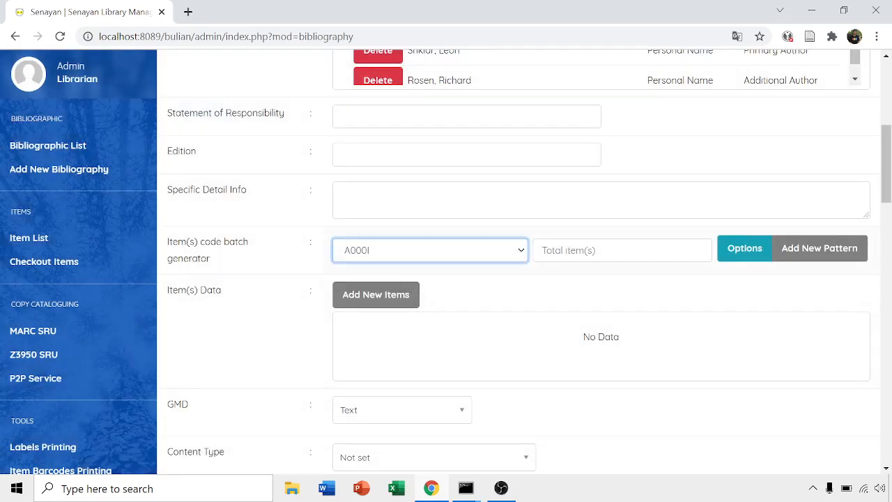
left_click(593, 250)
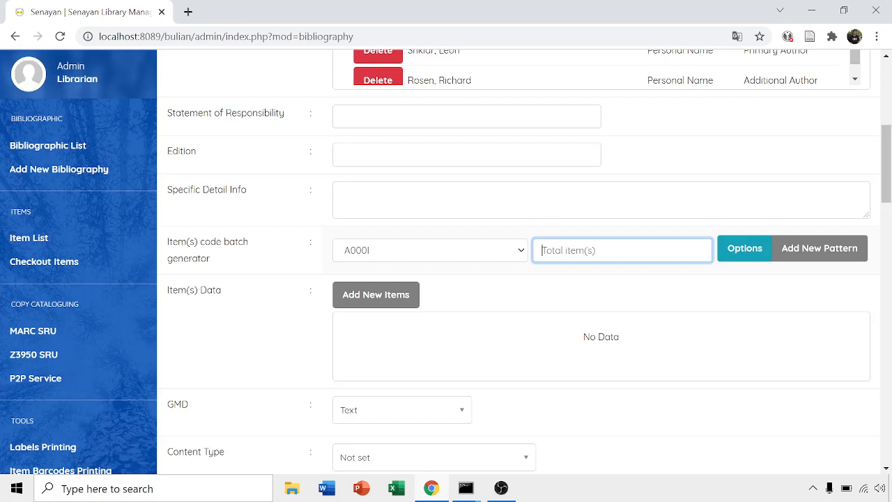
type("10")
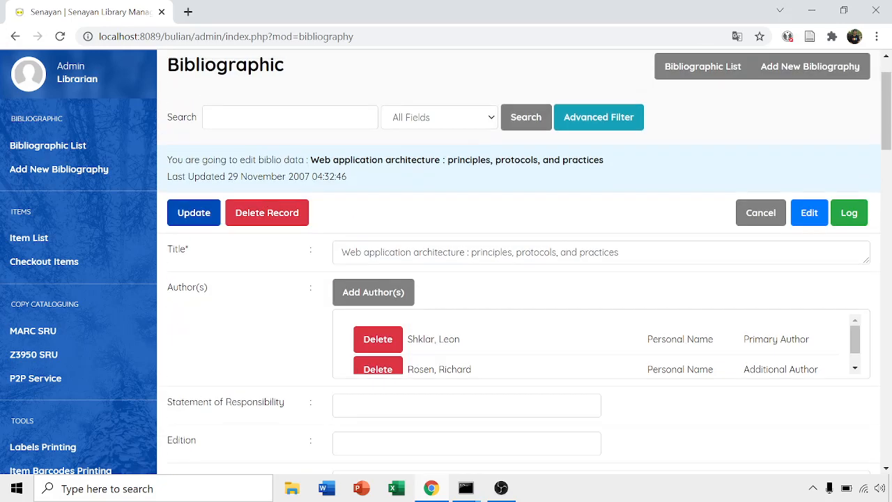
scroll(205, 280, "up", 5)
left_click(194, 273)
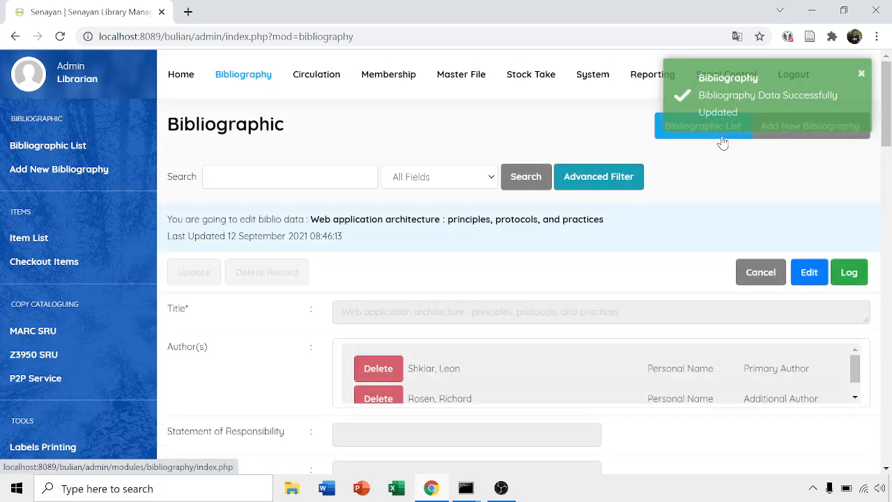
Review the generated item codes in the record's item data list
scroll(558, 308, "down", 5)
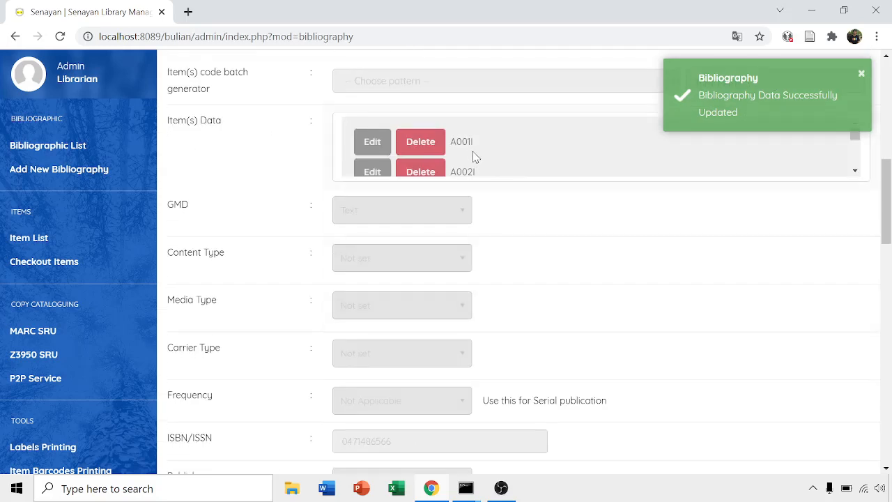
scroll(507, 159, "down", 1)
scroll(507, 159, "down", 4)
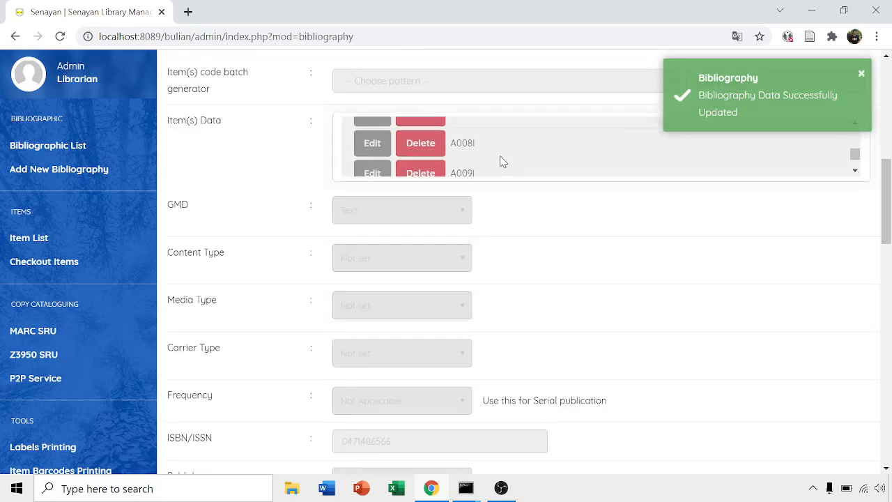
scroll(489, 161, "up", 1)
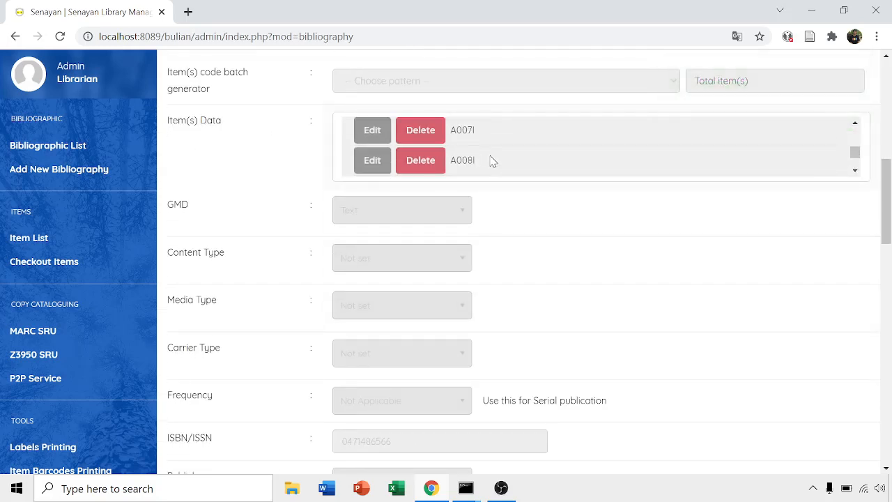
Add all listed items to the barcode print queue and print barcodes for the selected data
scroll(62, 360, "down", 2)
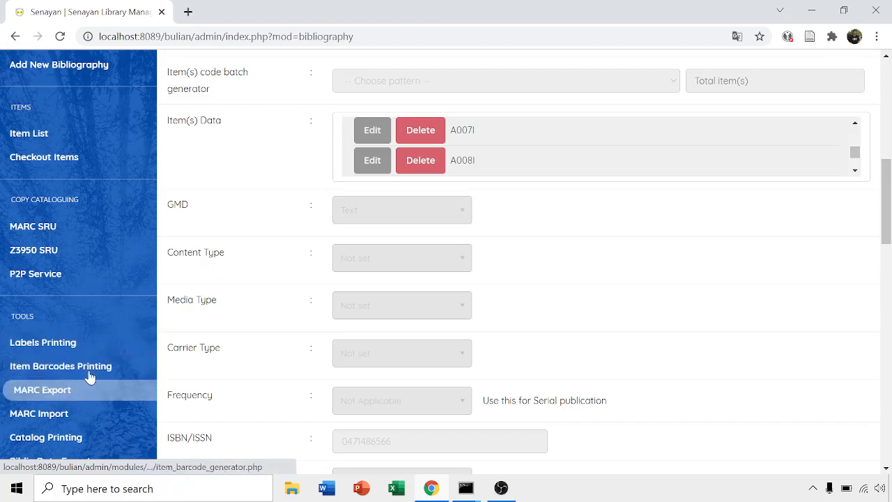
left_click(76, 368)
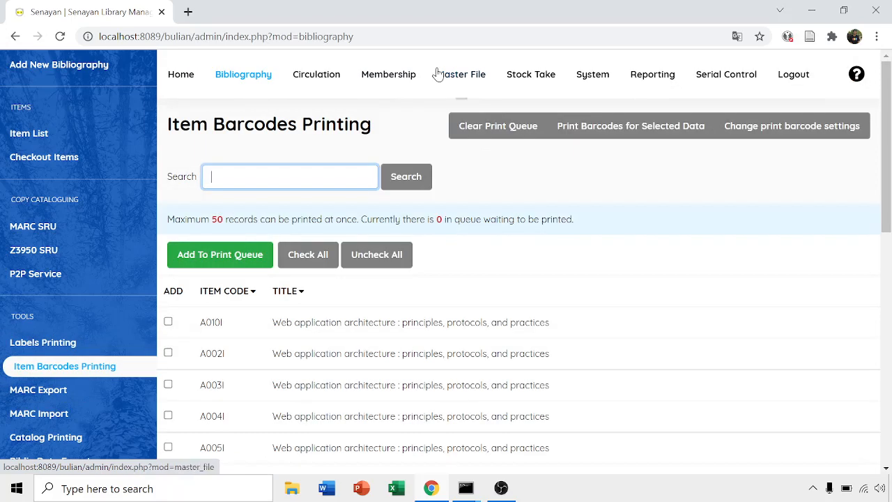
left_click(309, 261)
left_click(235, 261)
left_click(521, 115)
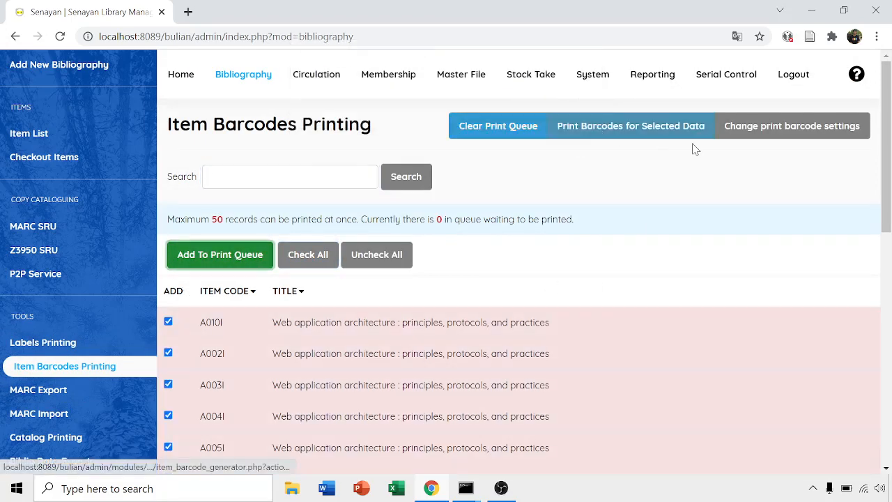
left_click(645, 133)
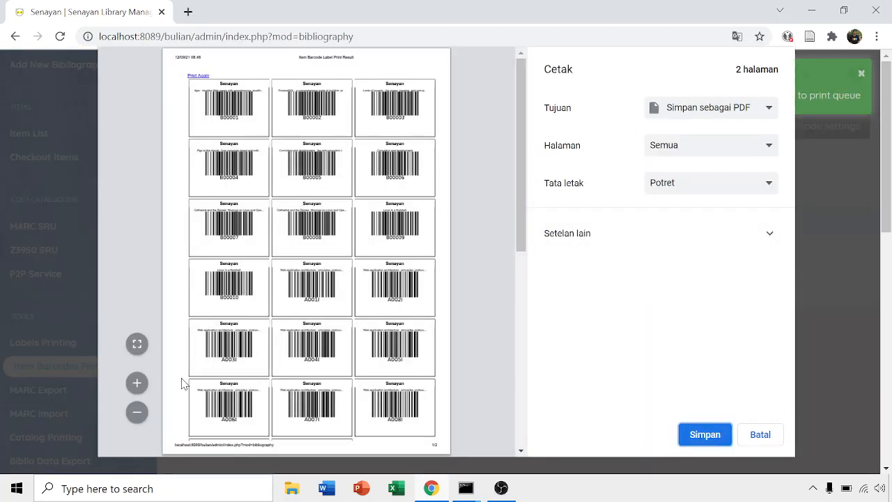
Examine the barcode labels enlarged on both preview pages, then cancel printing and close the barcode window
left_click(137, 383)
left_click(137, 383)
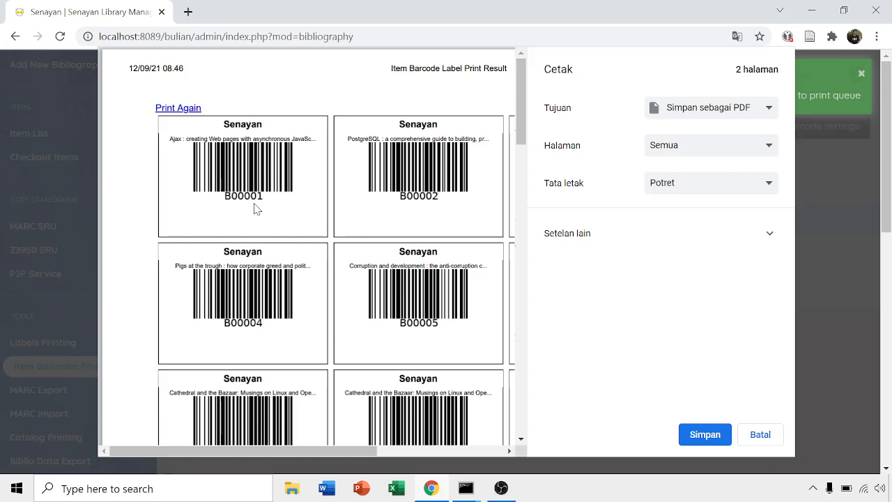
scroll(257, 209, "down", 15)
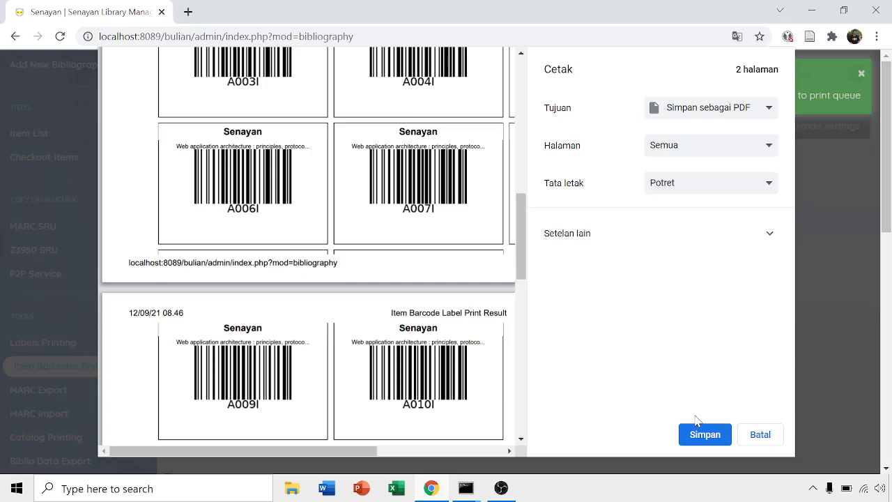
left_click(767, 436)
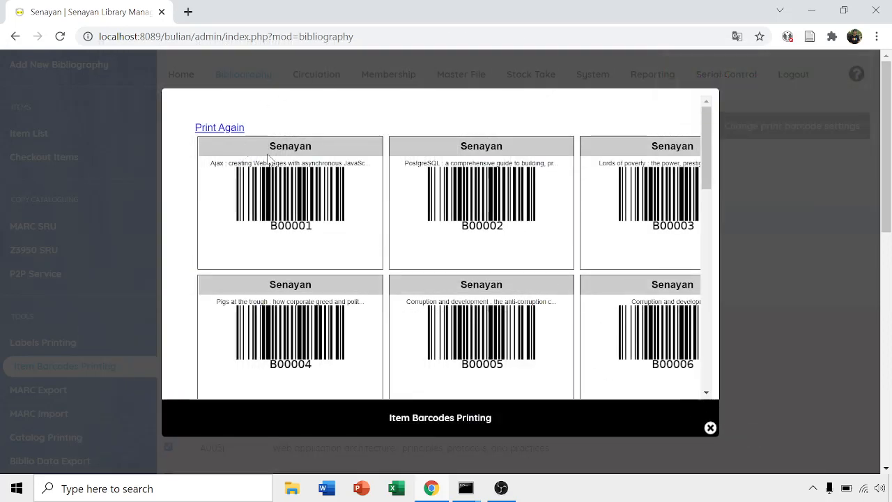
left_click(710, 428)
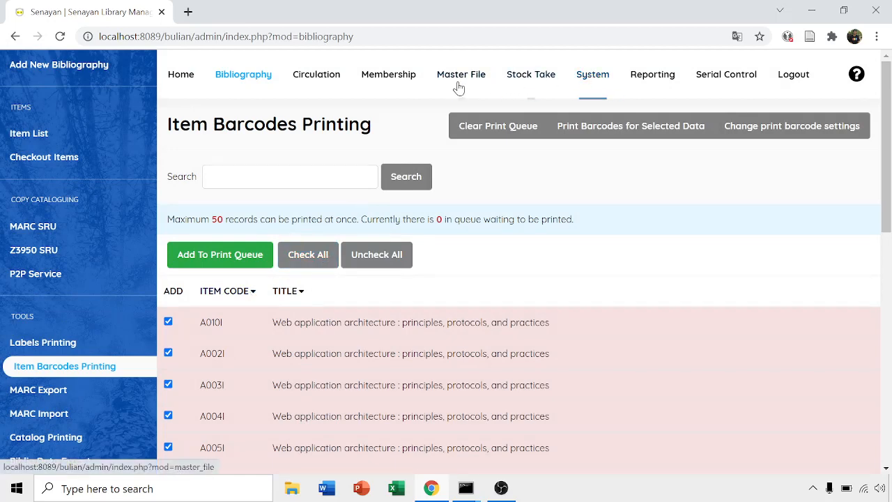
Add a new item code pattern with a serial number length of 13 and save it
left_click(476, 81)
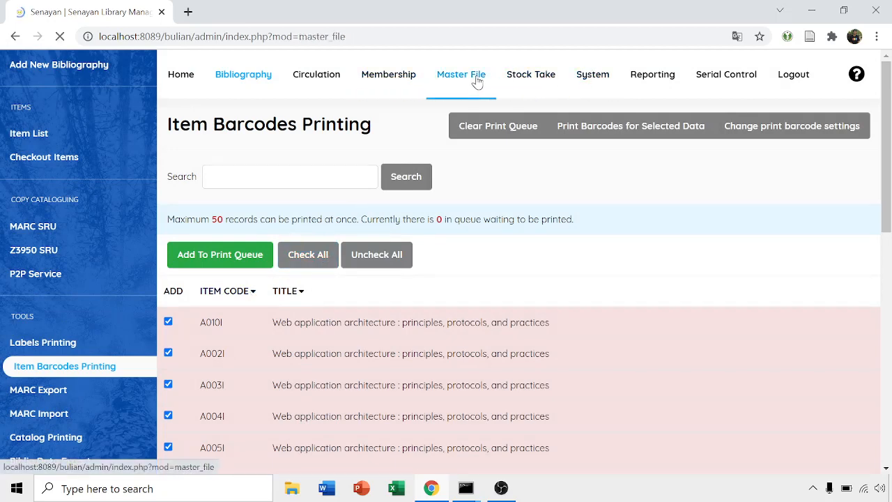
scroll(43, 366, "down", 1)
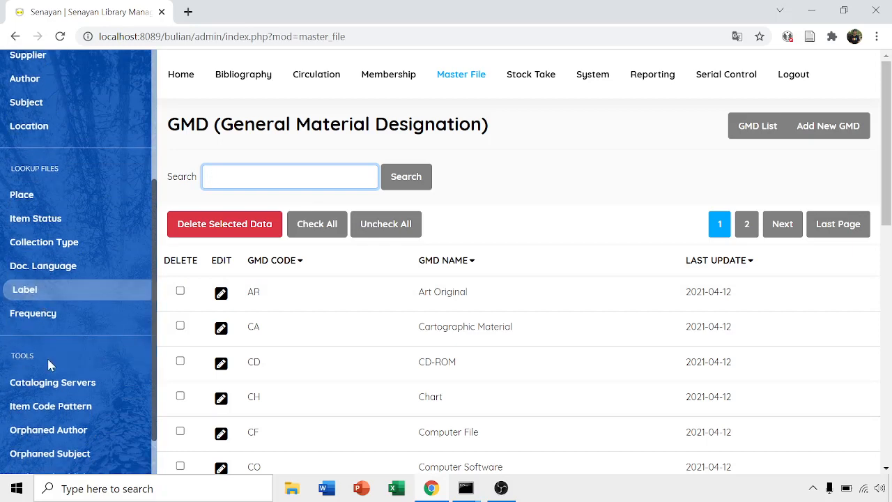
left_click(77, 410)
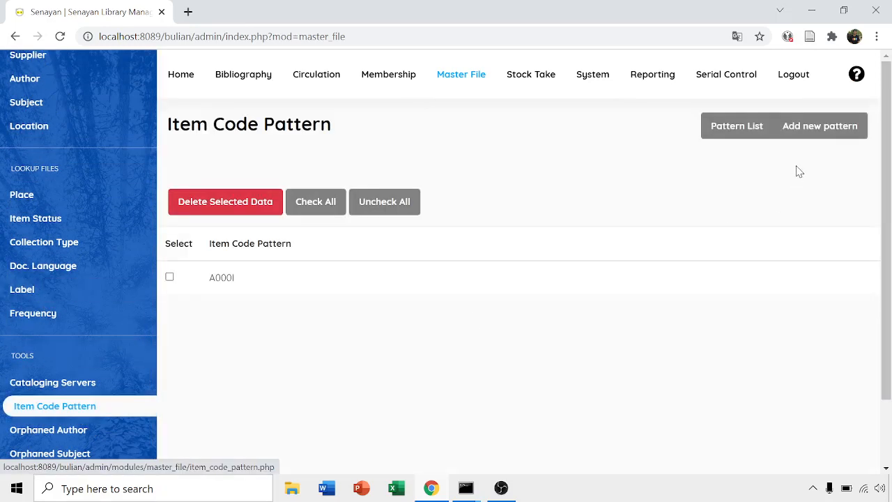
left_click(837, 134)
double_click(370, 303)
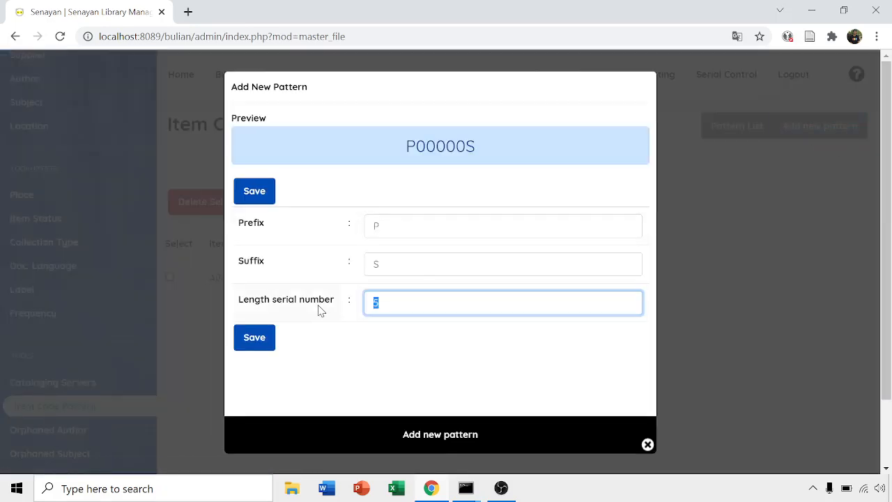
type("13")
left_click(267, 356)
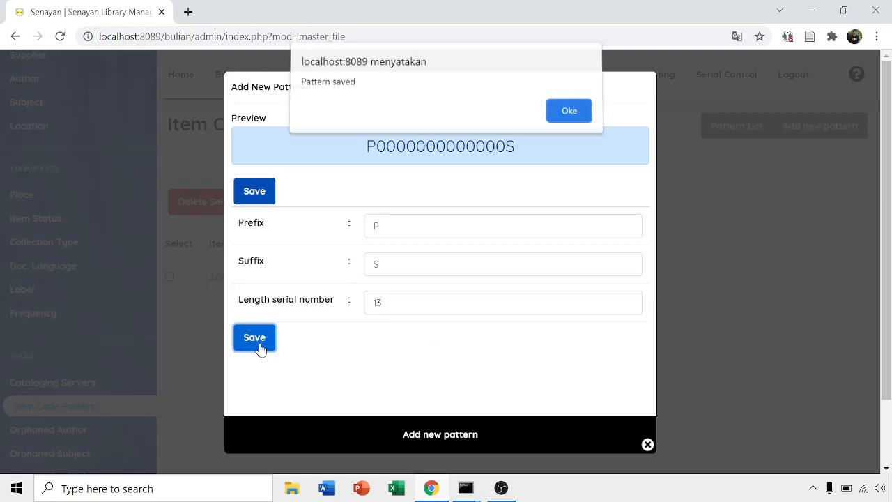
left_click(586, 115)
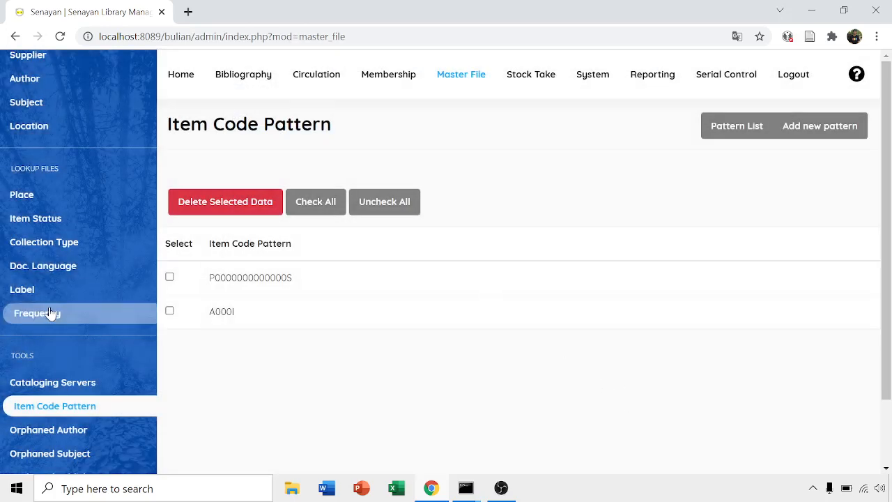
Open the bibliography record "Information Architecture for the World Wide Web: Designing Large-Scale Web Sites" for editing
scroll(54, 300, "down", 1)
scroll(62, 167, "up", 4)
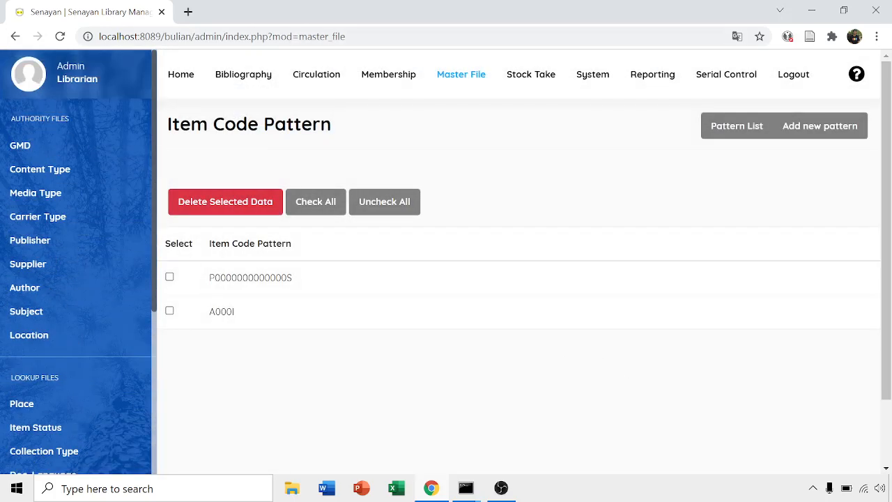
left_click(245, 75)
scroll(255, 265, "down", 2)
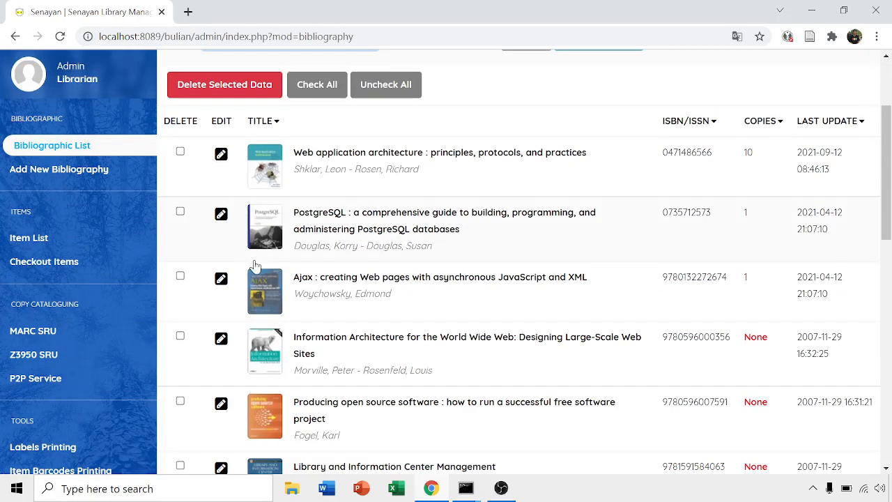
left_click(221, 338)
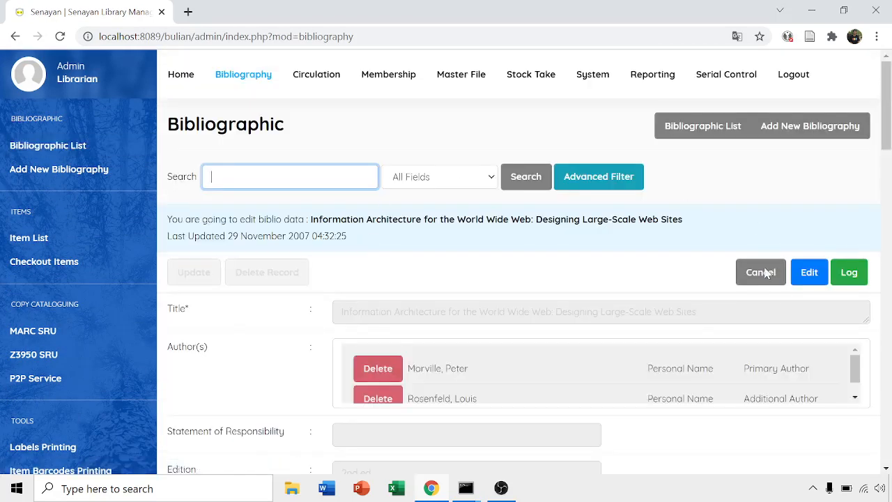
left_click(809, 272)
scroll(528, 333, "down", 4)
left_click(510, 328)
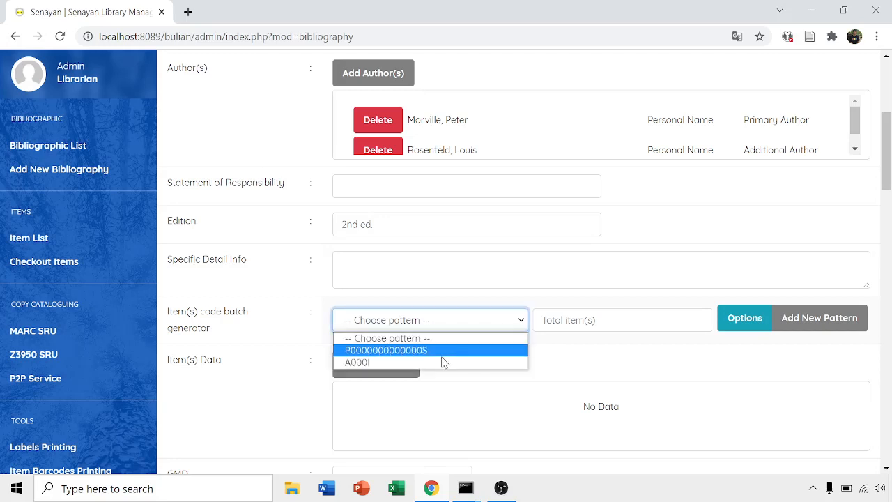
left_click(447, 351)
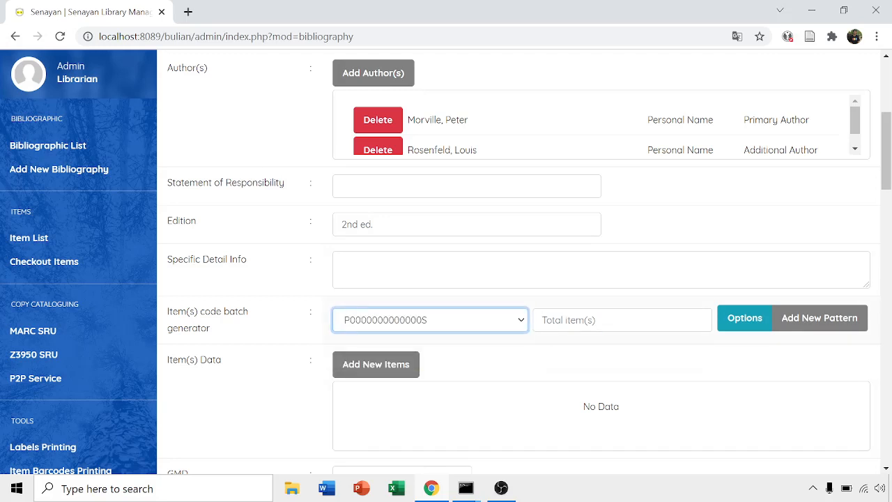
left_click(583, 308)
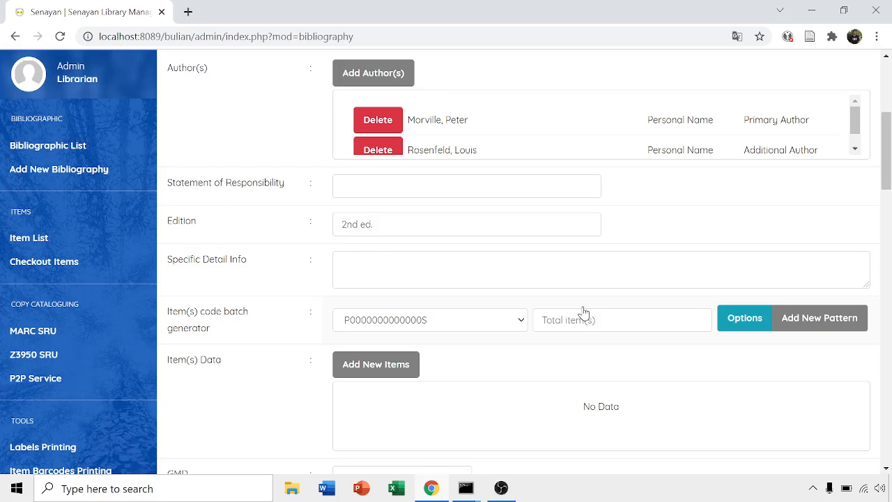
left_click(460, 321)
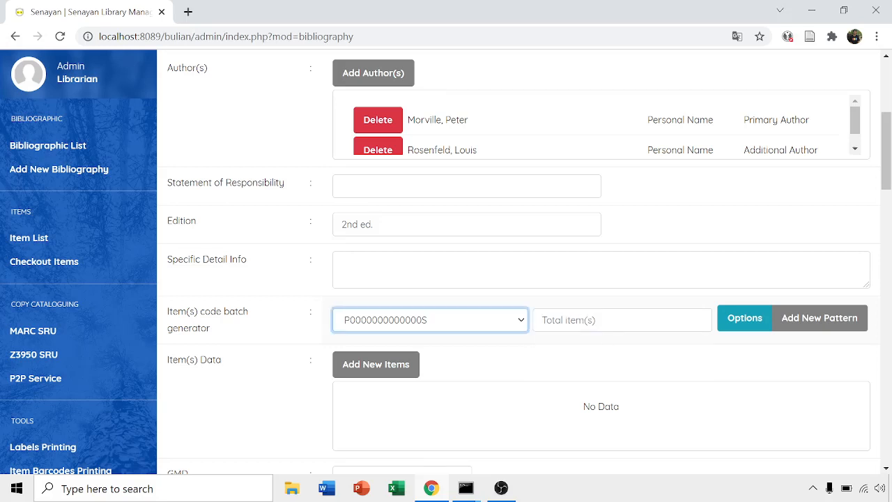
left_click(579, 320)
left_click(597, 351)
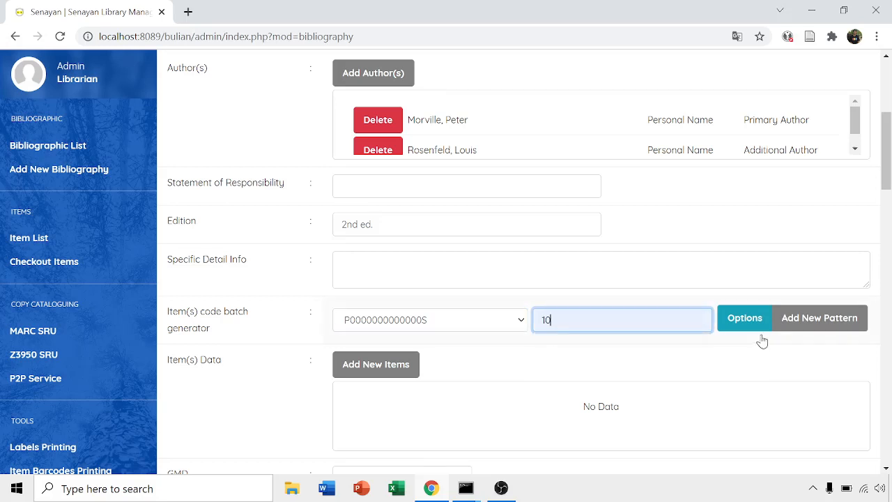
scroll(303, 143, "up", 4)
left_click(198, 272)
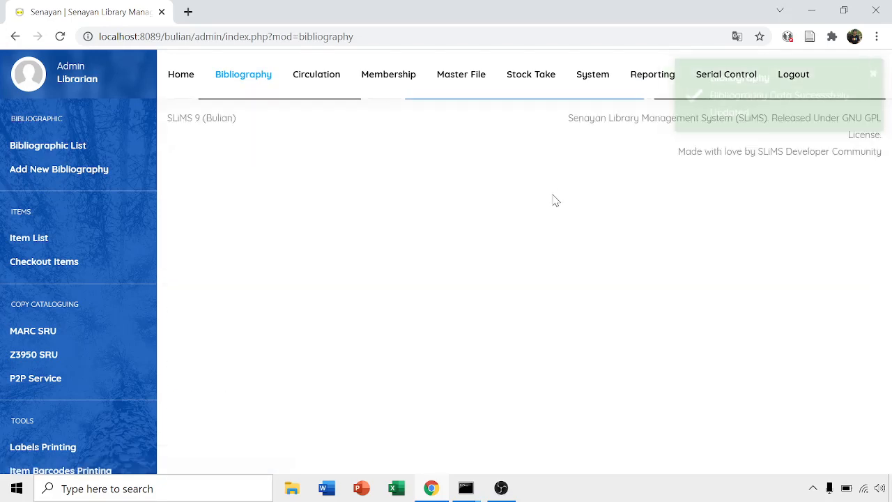
scroll(65, 318, "down", 3)
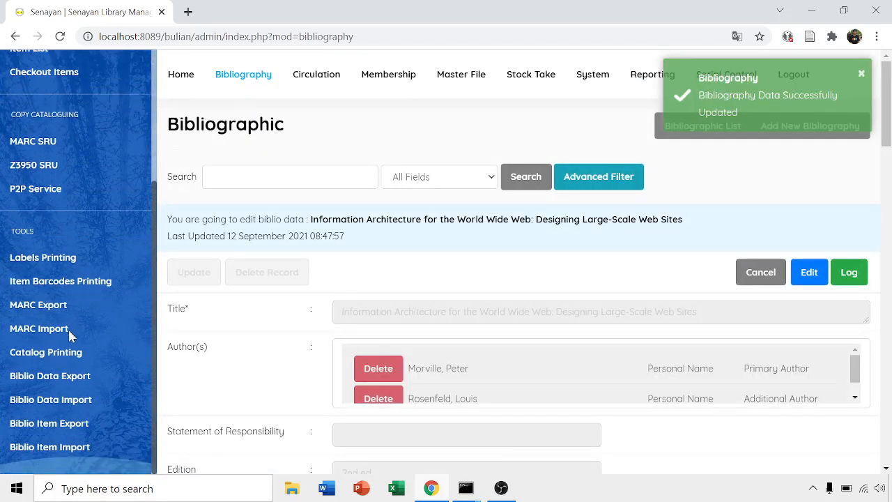
left_click(64, 283)
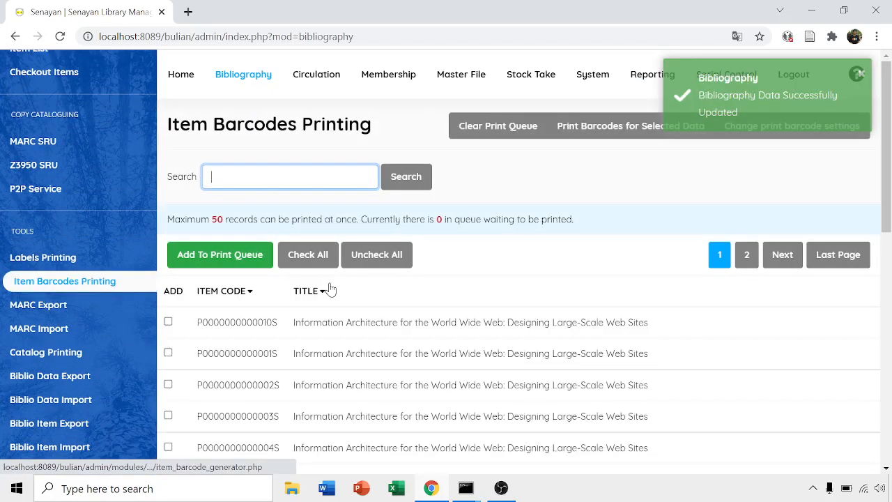
left_click(168, 322)
left_click(168, 353)
scroll(333, 358, "down", 10)
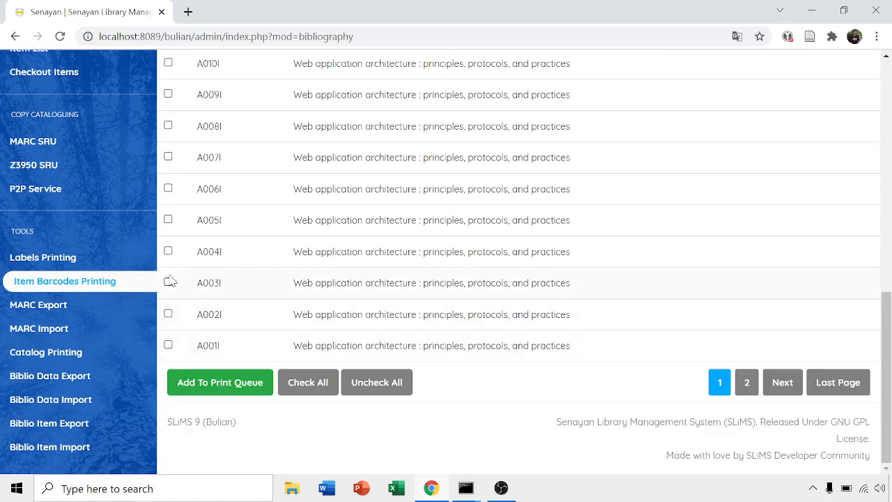
left_click(168, 251)
left_click(168, 220)
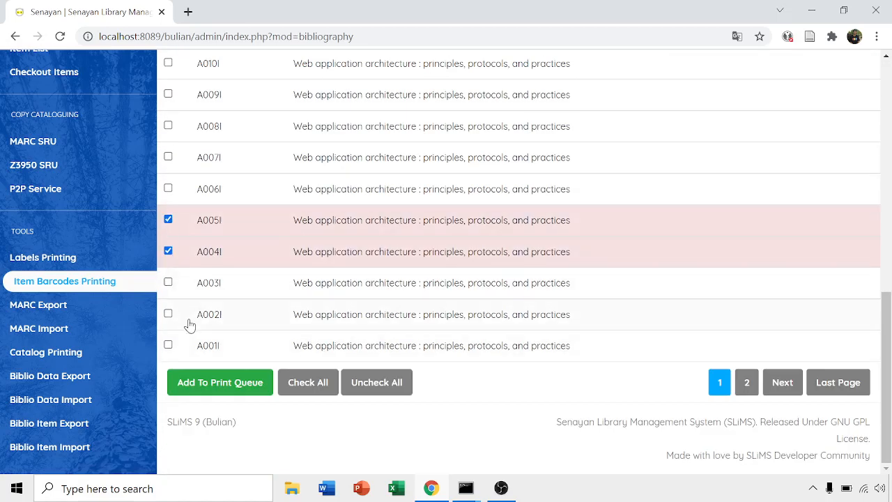
left_click(223, 383)
left_click(520, 115)
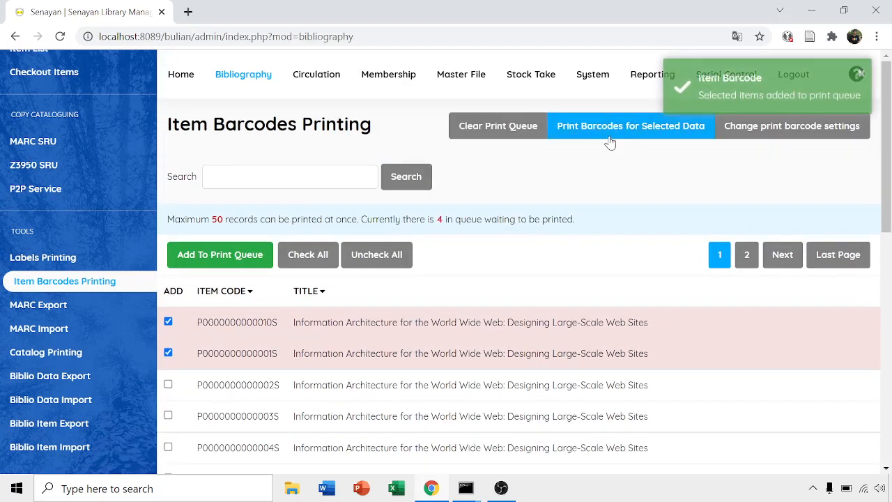
left_click(629, 136)
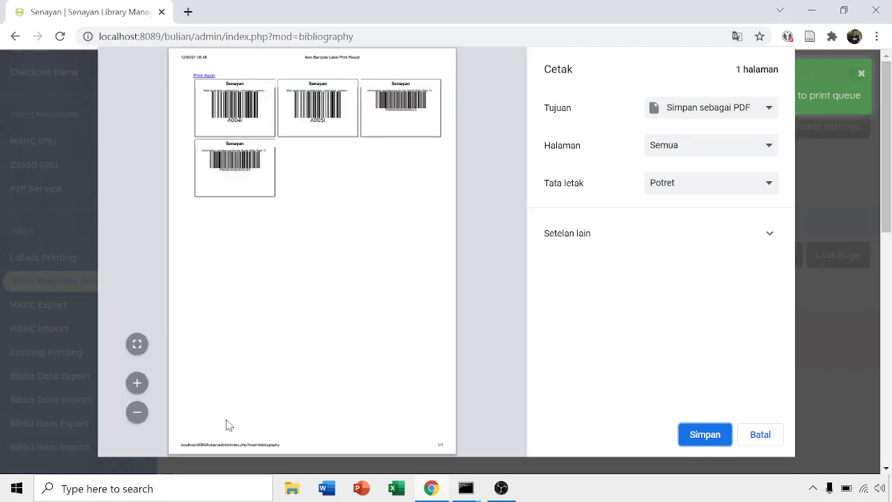
Compare the long-code and short-code barcode labels at different zoom levels in the print preview, then cancel printing and close the barcode window
left_click(137, 389)
left_click(136, 384)
left_click(136, 384)
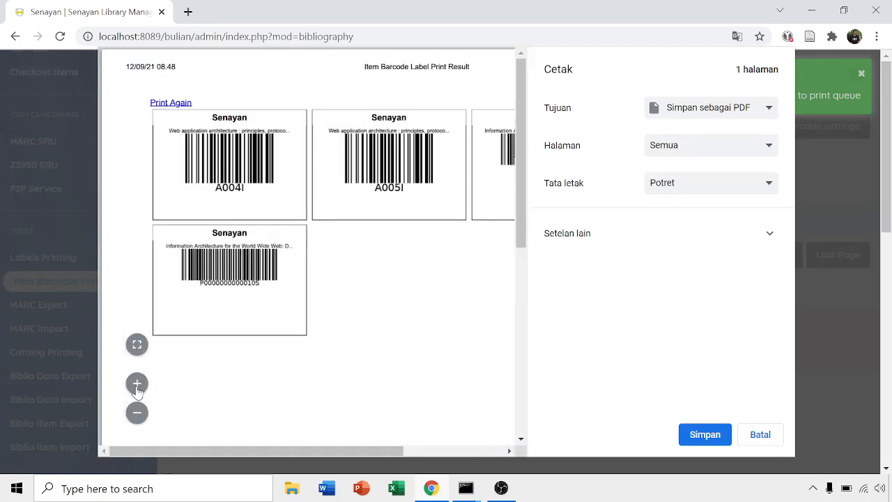
left_click(137, 384)
left_click(136, 384)
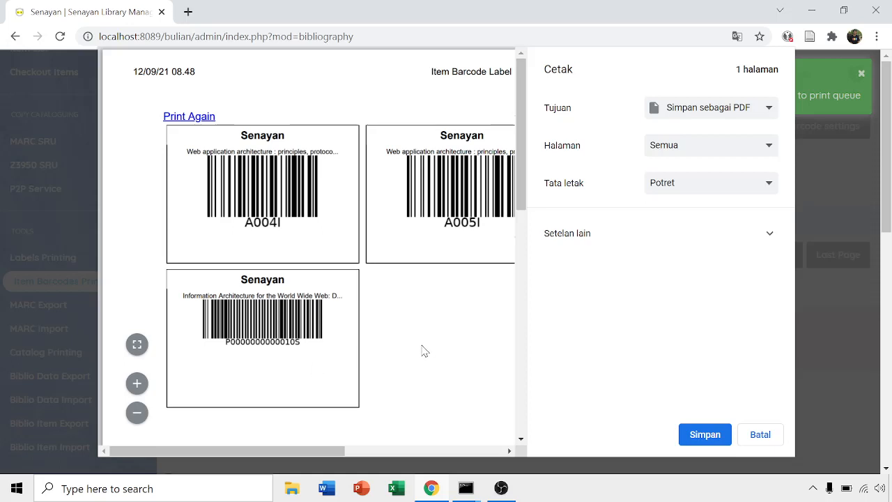
left_click(134, 418)
left_click(135, 419)
left_click(136, 418)
left_click(136, 418)
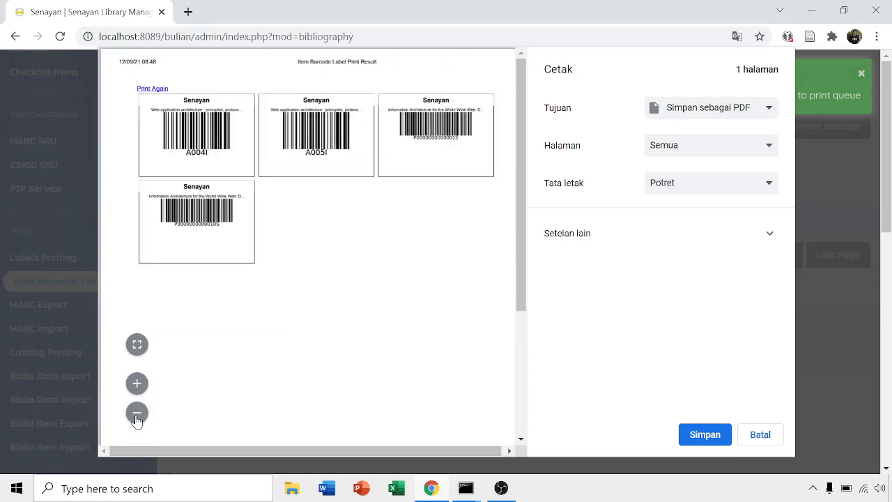
left_click(138, 385)
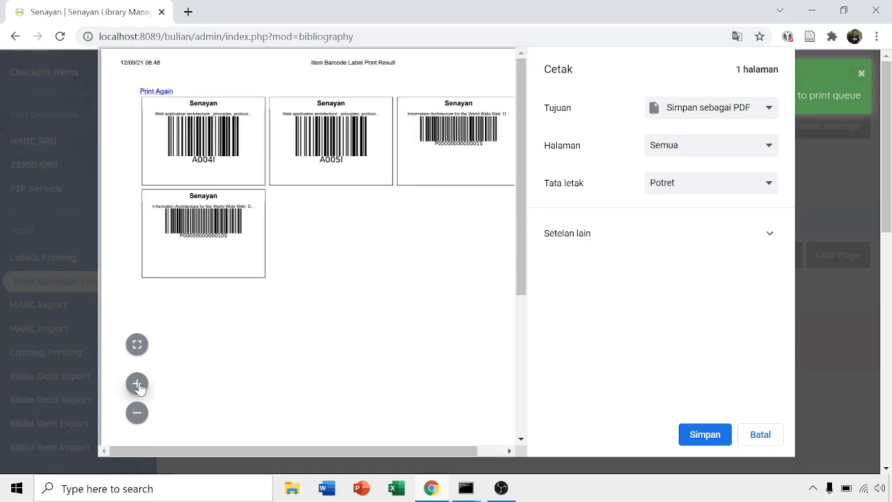
left_click(137, 385)
left_click(138, 385)
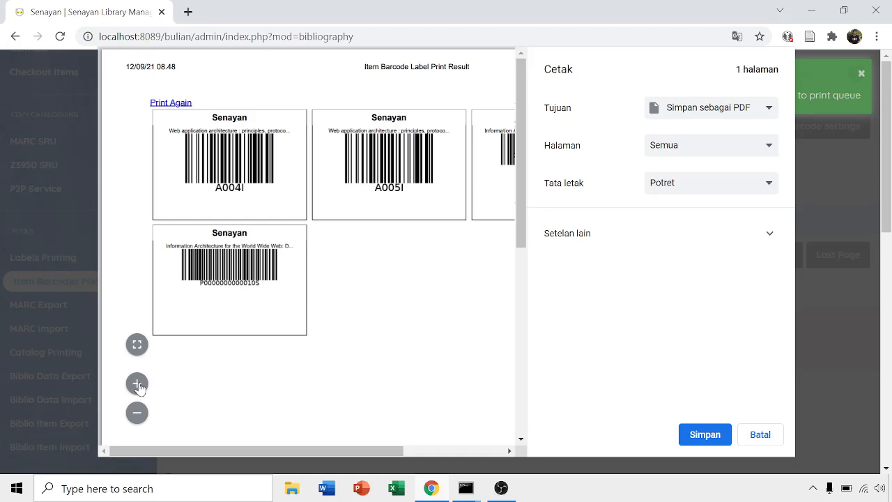
left_click(770, 434)
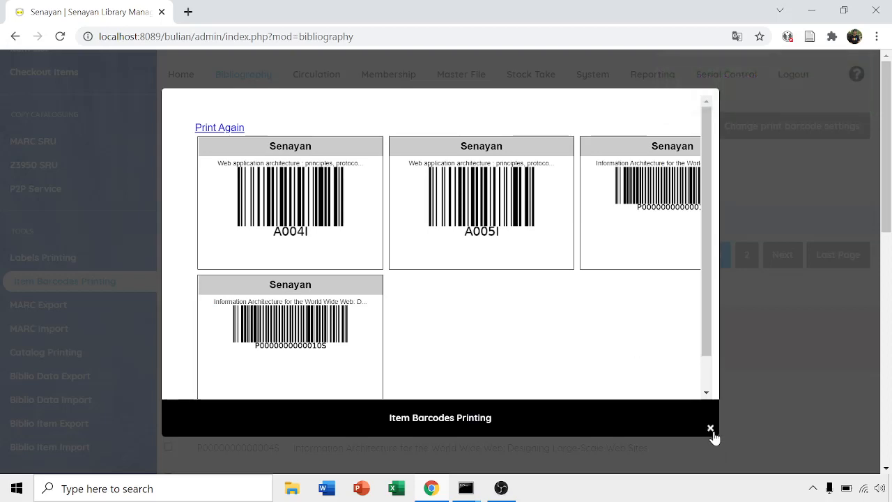
left_click(712, 429)
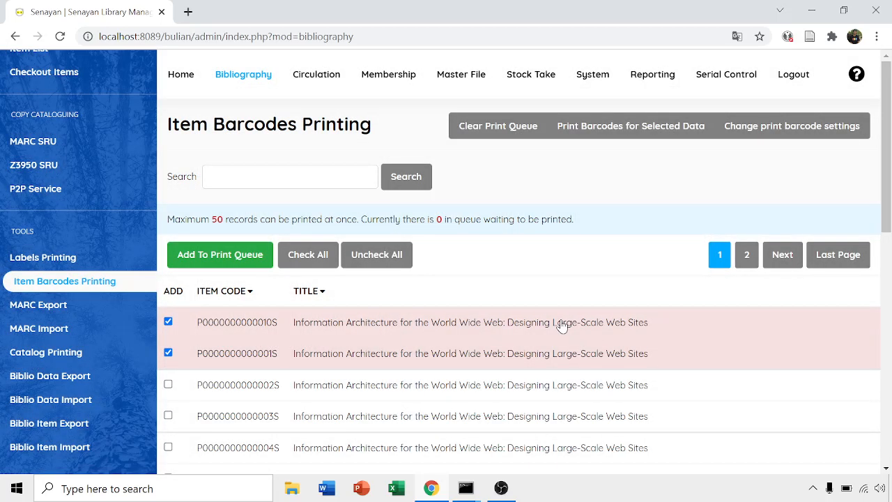